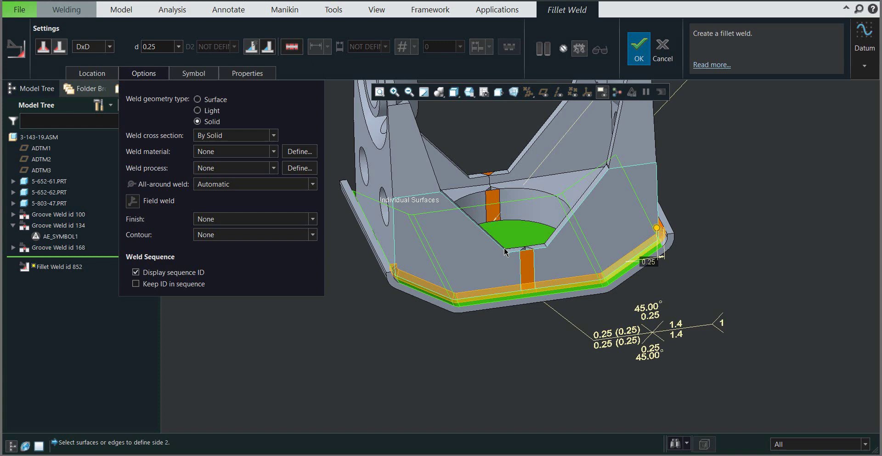
- Make the fillet weld intermittent with a segment length of 1.10
{"action": "left_click", "coordinate": [291, 47]}
{"action": "double_click", "coordinate": [356, 46]}
{"action": "type", "text": "1.10"}
{"action": "key", "text": "Return"}
{"action": "scroll", "coordinate": [608, 216], "scroll_direction": "up", "scroll_amount": 2}
- Centre seven intermittent segments along the base plate edge and finish Fillet Weld 852
{"action": "left_click", "coordinate": [488, 48]}
{"action": "left_click", "coordinate": [478, 63]}
{"action": "key", "text": "Tab"}
{"action": "type", "text": "7"}
{"action": "key", "text": "Return"}
{"action": "type", "text": "6"}
{"action": "key", "text": "Return"}
{"action": "type", "text": "7"}
{"action": "key", "text": "Return"}
{"action": "scroll", "coordinate": [530, 268], "scroll_direction": "up", "scroll_amount": 3}
{"action": "middle_click_drag", "start_coordinate": [530, 268], "coordinate": [584, 271]}
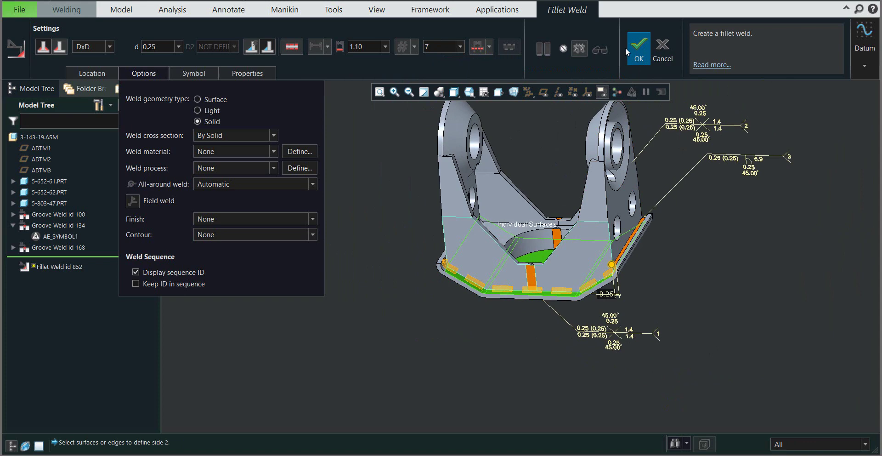
{"action": "left_click", "coordinate": [638, 51]}
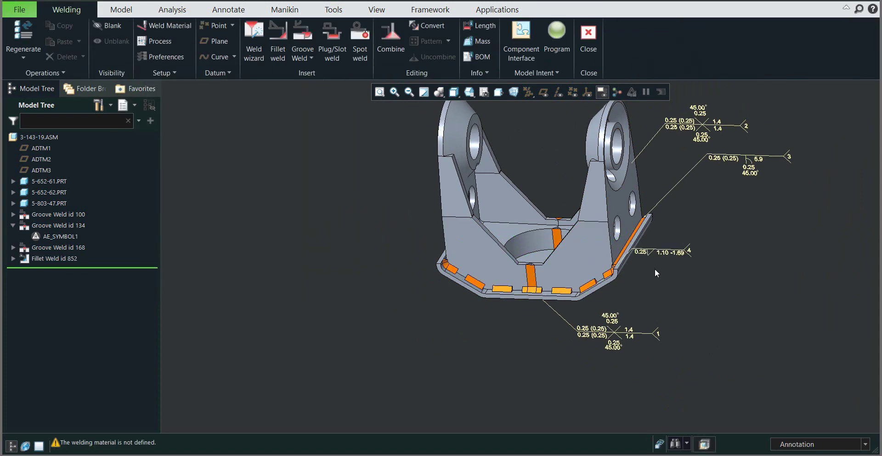
- Start a new fillet weld with both base surfaces as Side 1
{"action": "scroll", "coordinate": [574, 294], "scroll_direction": "down", "scroll_amount": 2}
{"action": "mouse_move", "coordinate": [564, 264]}
{"action": "middle_mouse_down"}
{"action": "mouse_move", "coordinate": [394, 233]}
{"action": "mouse_move", "coordinate": [378, 188]}
{"action": "middle_mouse_up"}
{"action": "left_click", "coordinate": [277, 42]}
{"action": "left_click", "coordinate": [475, 313]}
{"action": "scroll", "coordinate": [475, 313], "scroll_direction": "down", "scroll_amount": 2}
{"action": "left_click", "coordinate": [594, 338], "text": "ctrl"}
- Select the full flange face as the weld's Side 2
{"action": "right_click", "coordinate": [320, 308]}
{"action": "left_click", "coordinate": [352, 354]}
{"action": "left_click", "coordinate": [86, 73]}
{"action": "left_click", "coordinate": [404, 328]}
{"action": "scroll", "coordinate": [457, 372], "scroll_direction": "up", "scroll_amount": 3}
{"action": "left_click", "coordinate": [491, 348]}
{"action": "middle_click_drag", "start_coordinate": [668, 363], "coordinate": [623, 351]}
- Check the Side 1 and Side 2 surface collectors for Fillet Weld 1532 in the Location settings
{"action": "left_click", "coordinate": [286, 115]}
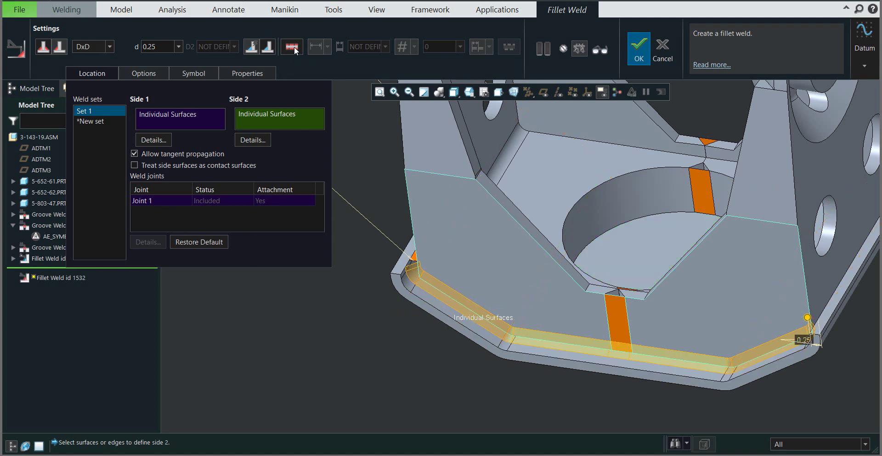